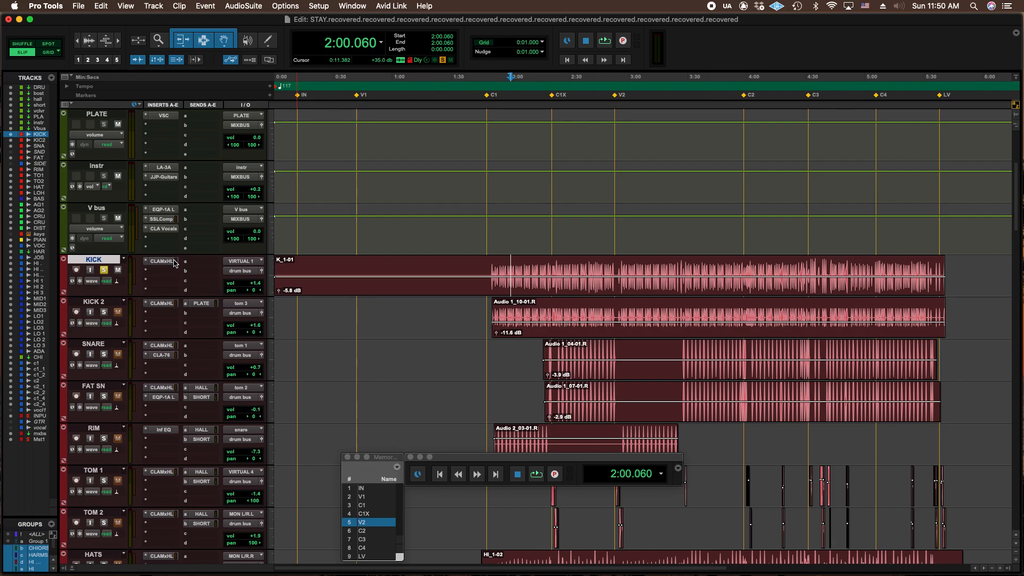
Play the song from 2:00.060 and examine the channel, INPUT, mixbus and Master 1 meters across the mixer.
scroll(175, 263, "up", 5)
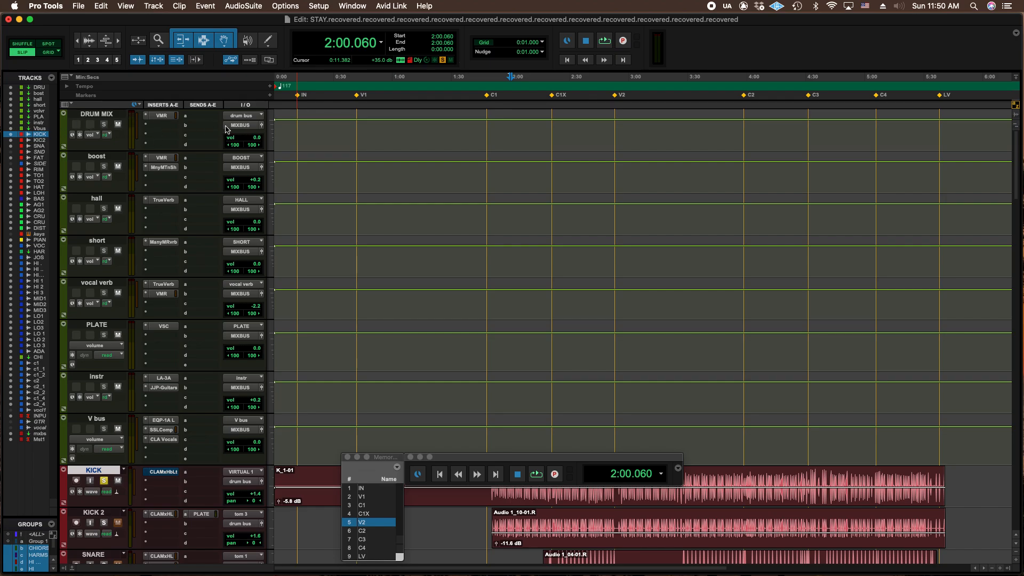
scroll(168, 188, "down", 3)
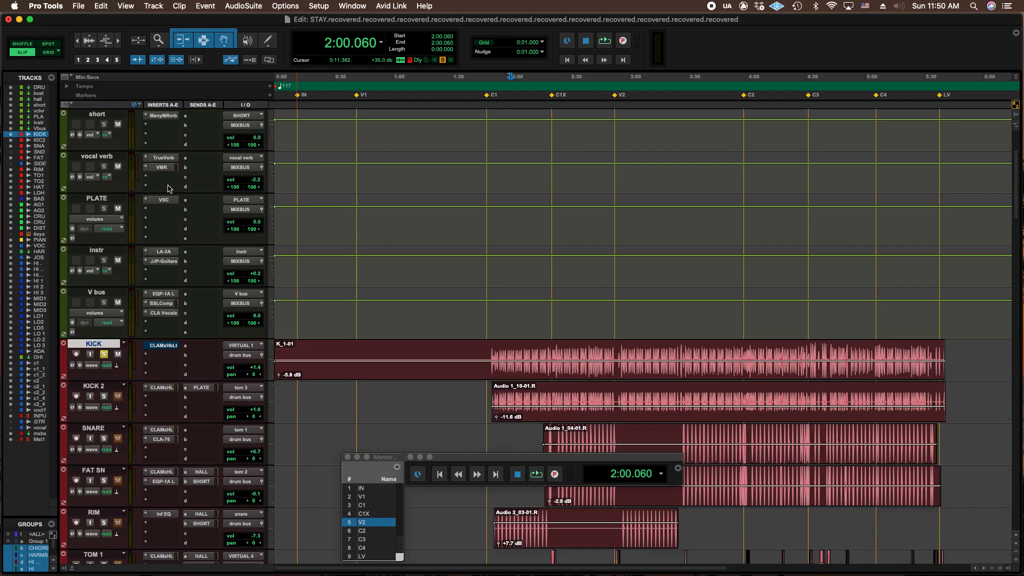
scroll(169, 189, "down", 3)
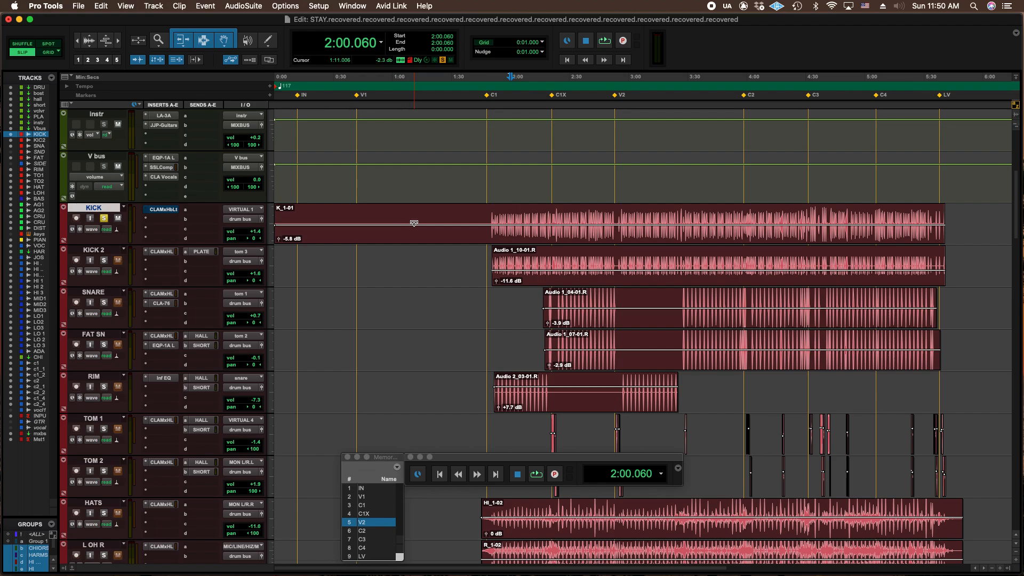
key("space")
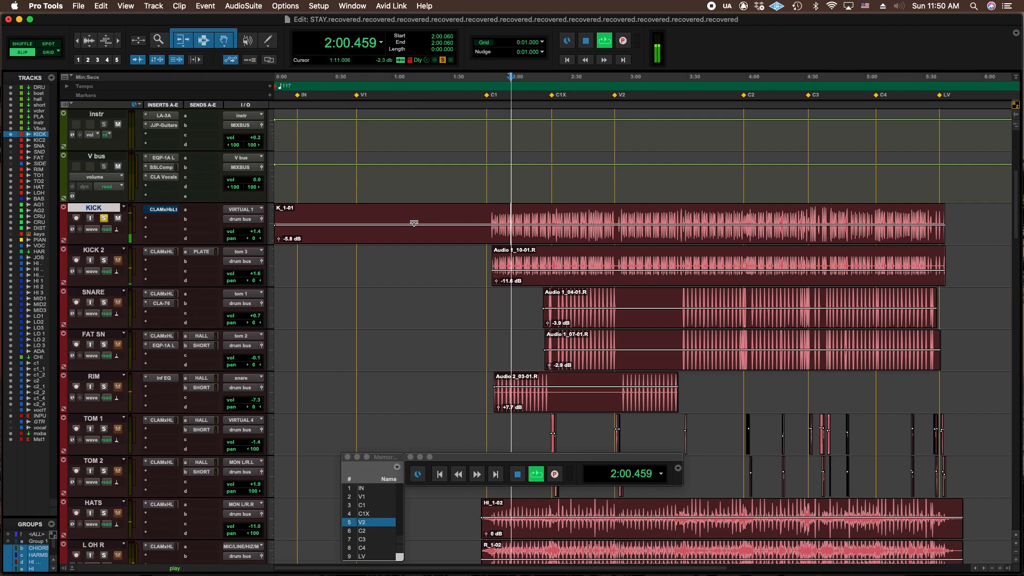
key("super+equal")
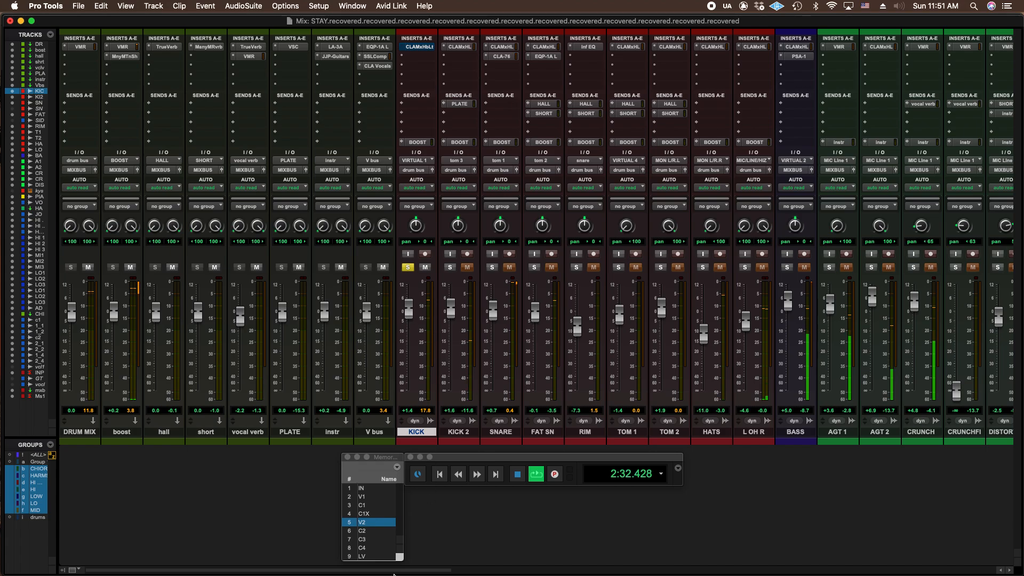
left_click_drag(446, 572, 997, 571)
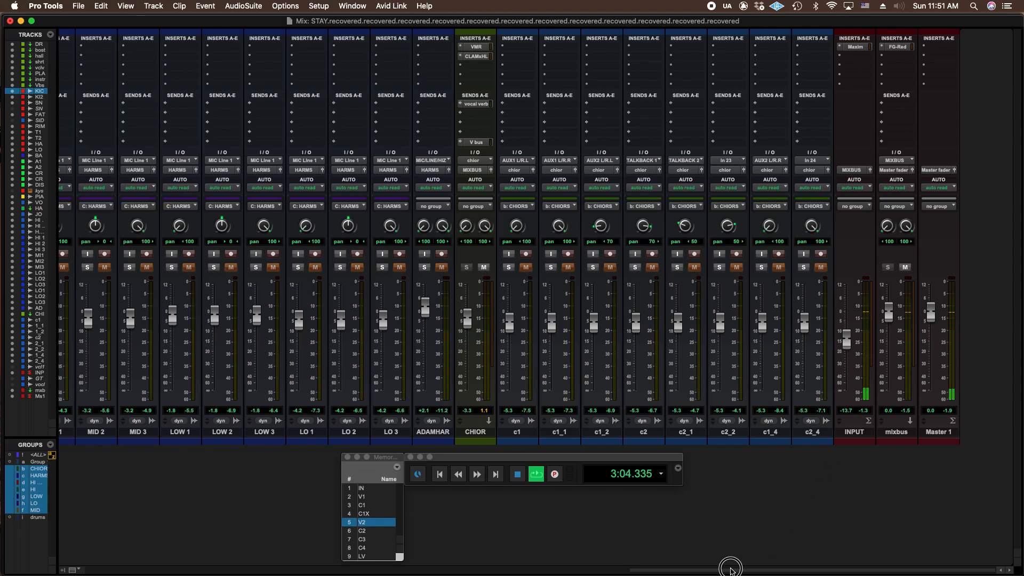
left_click(551, 569)
left_click_drag(552, 570, 227, 538)
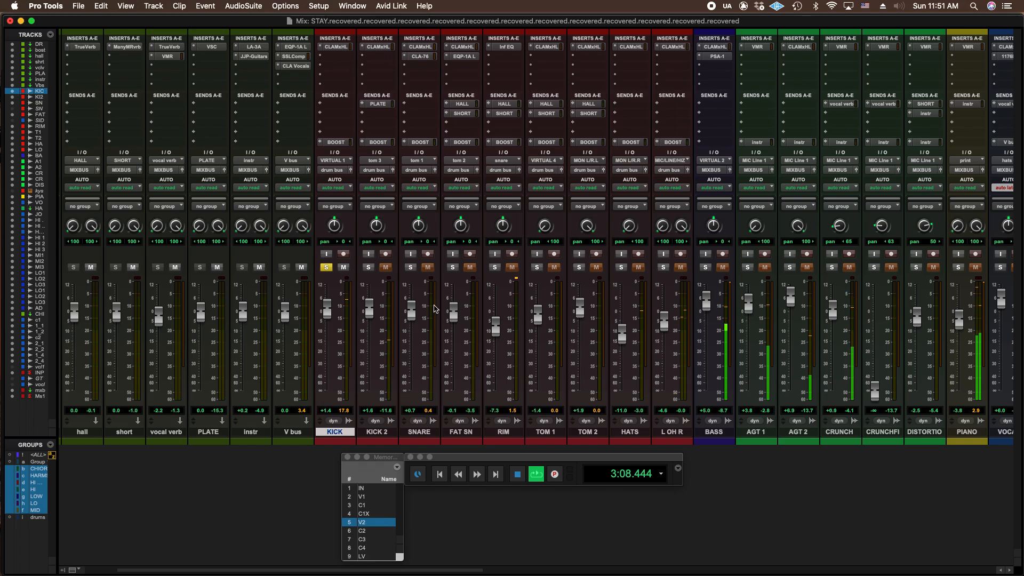
left_click_drag(477, 570, 998, 570)
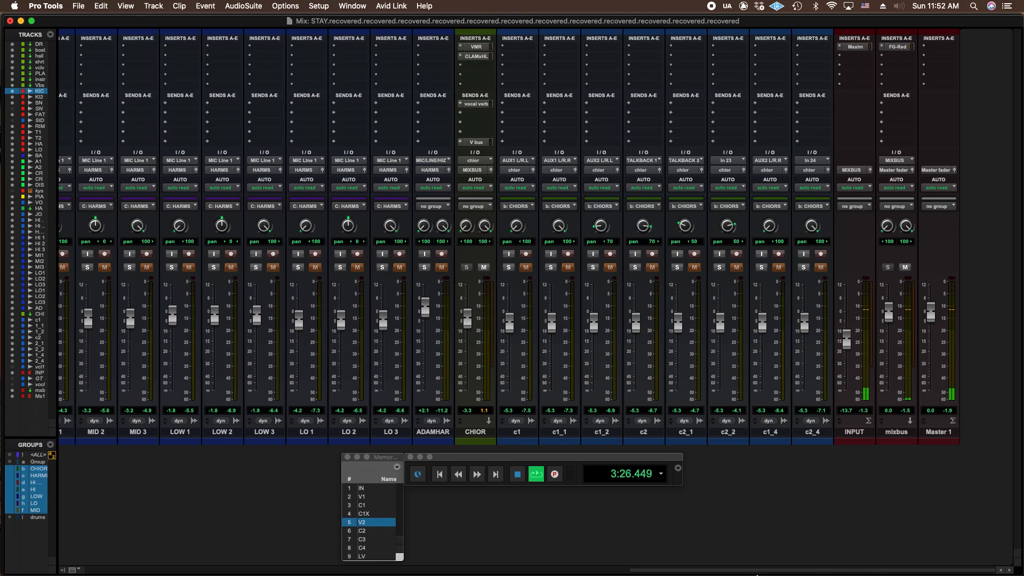
left_click_drag(703, 569, 238, 570)
key("space")
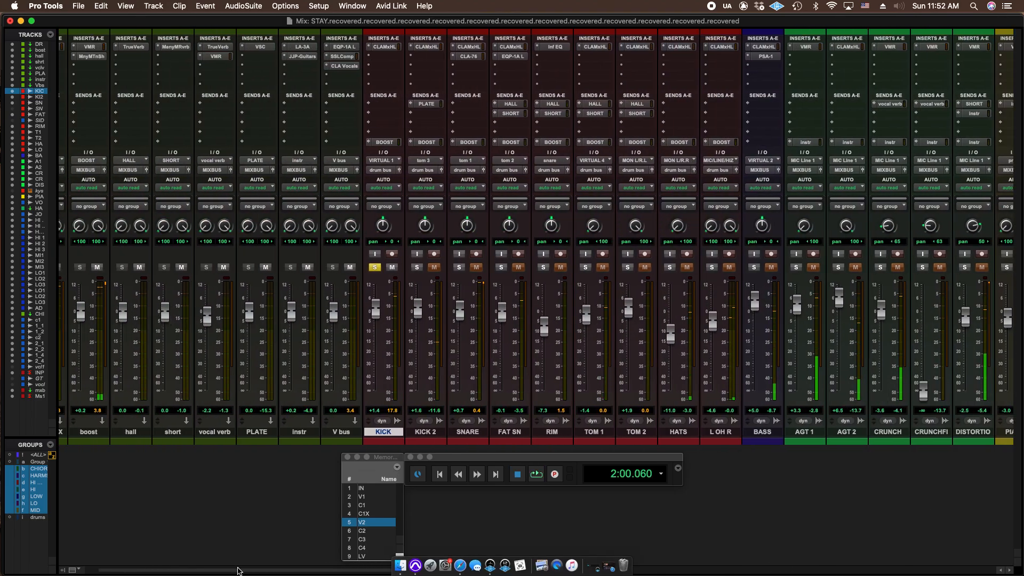
Place the edit cursor in the KICK clip at 2:08.732.
key("super+equal")
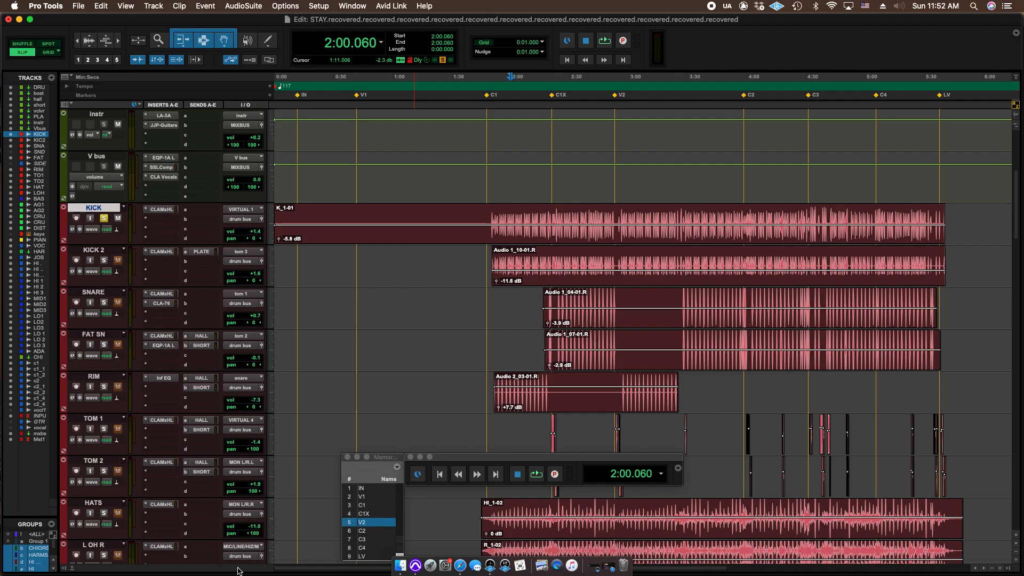
left_click(489, 211)
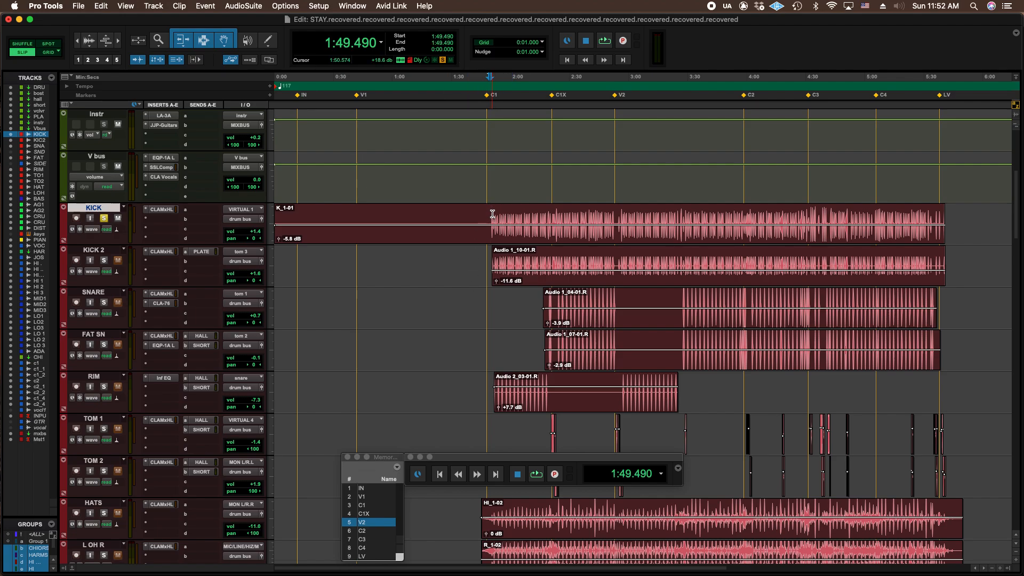
left_click(528, 212)
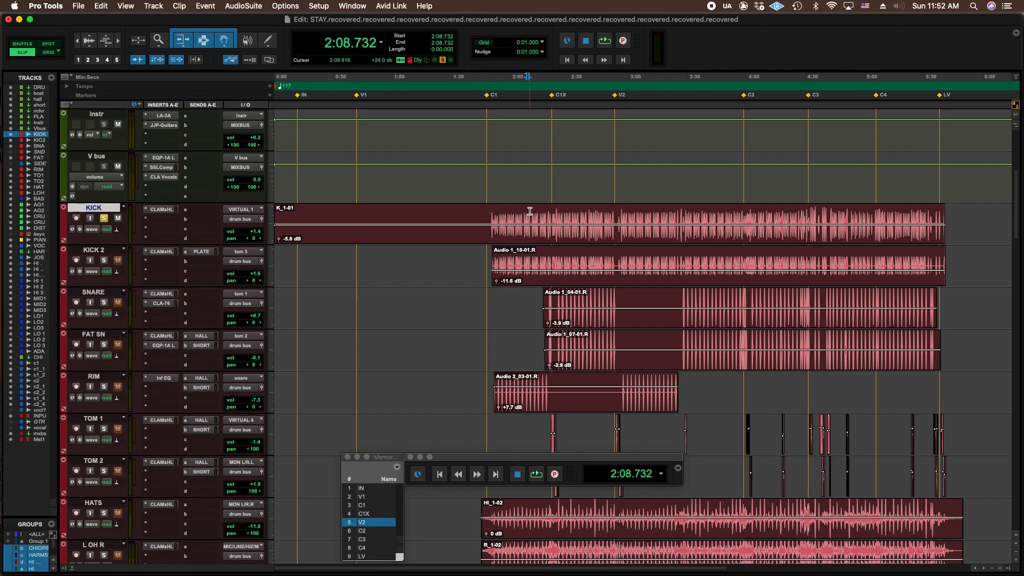
Raise the KICK clip's gain to +12.2 dB and play it back while watching the mixer meters.
left_click(596, 227)
left_click_drag(596, 228, 595, 220)
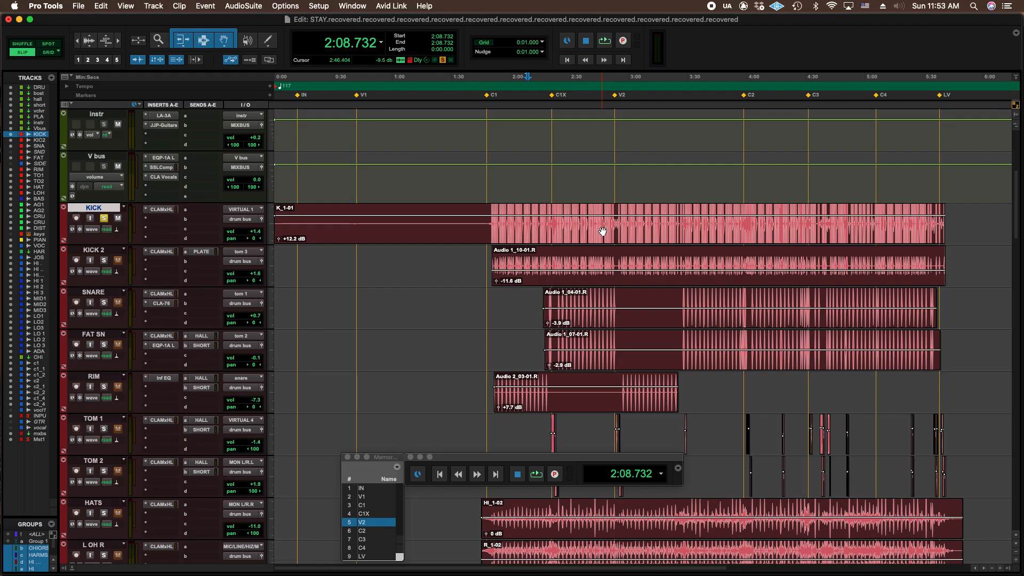
key("super+equal")
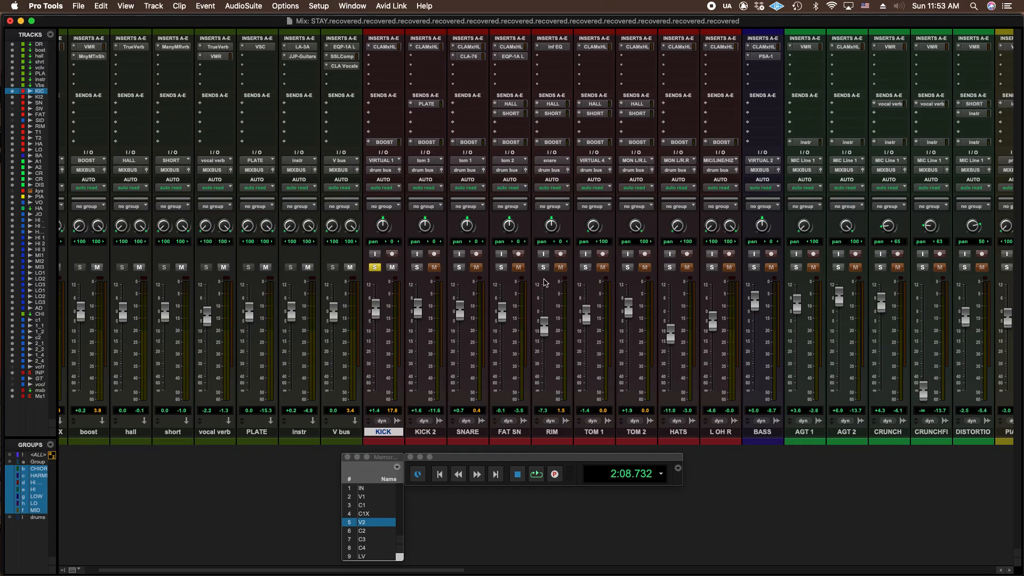
key("space")
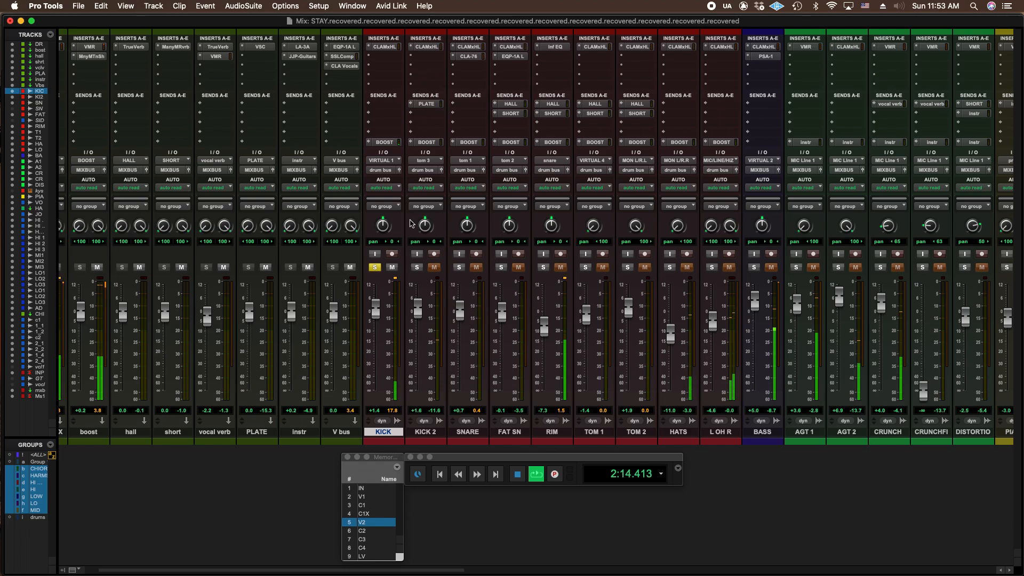
key("super+equal")
key("space")
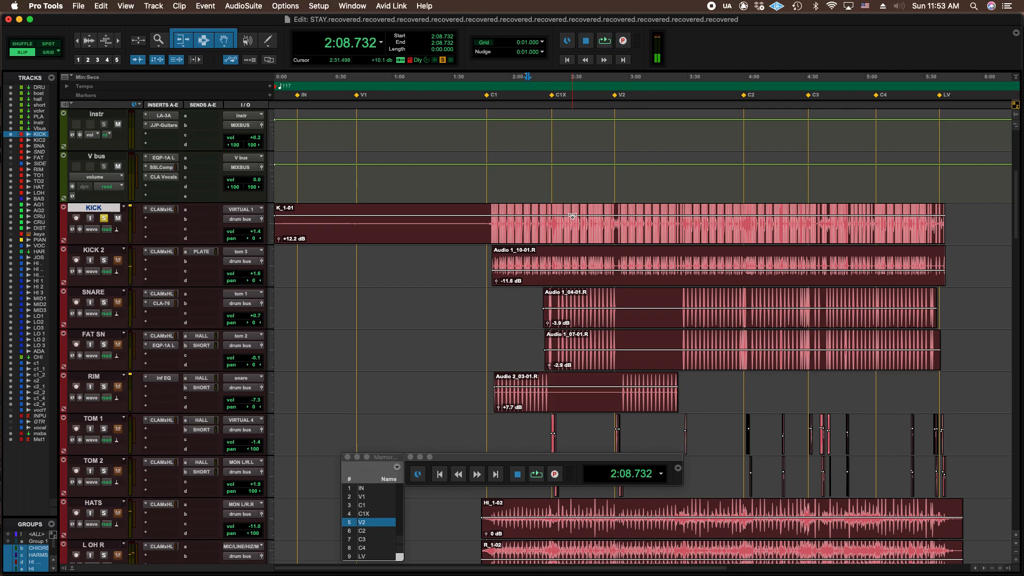
Raise the KICK clip's gain to +31.4 dB and check its level on the mixer during playback.
left_click_drag(571, 215, 573, 205)
key("super+equal")
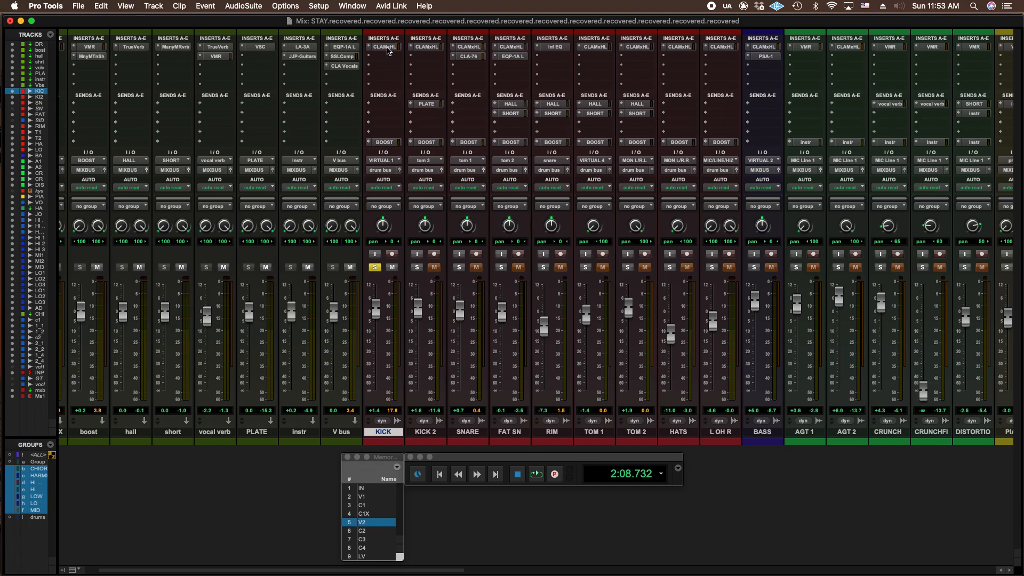
key("space")
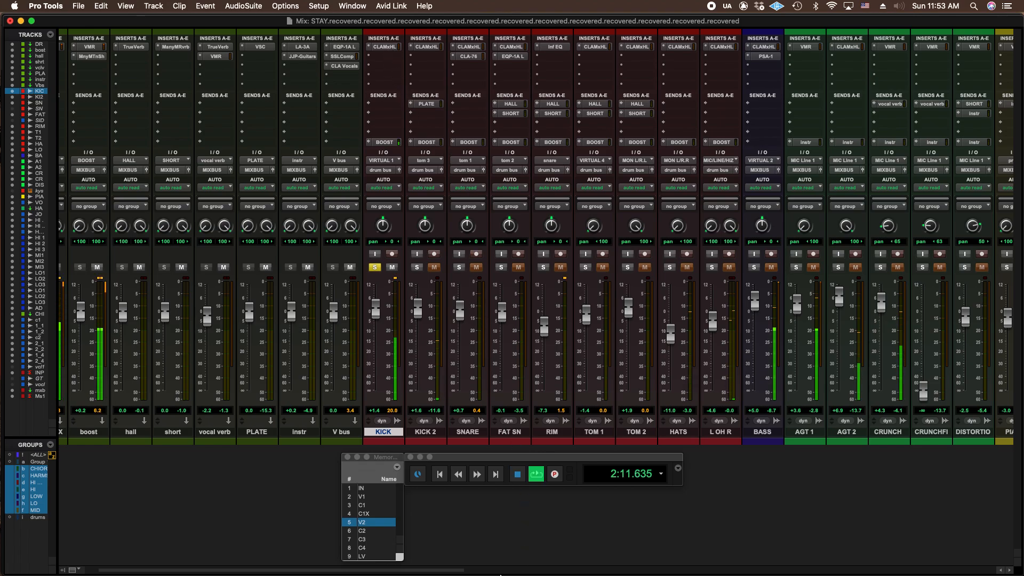
key("space")
Play the passage again and examine the meters on the INPUT, mixbus and Master 1 channels.
left_click_drag(447, 573, 998, 565)
key("space")
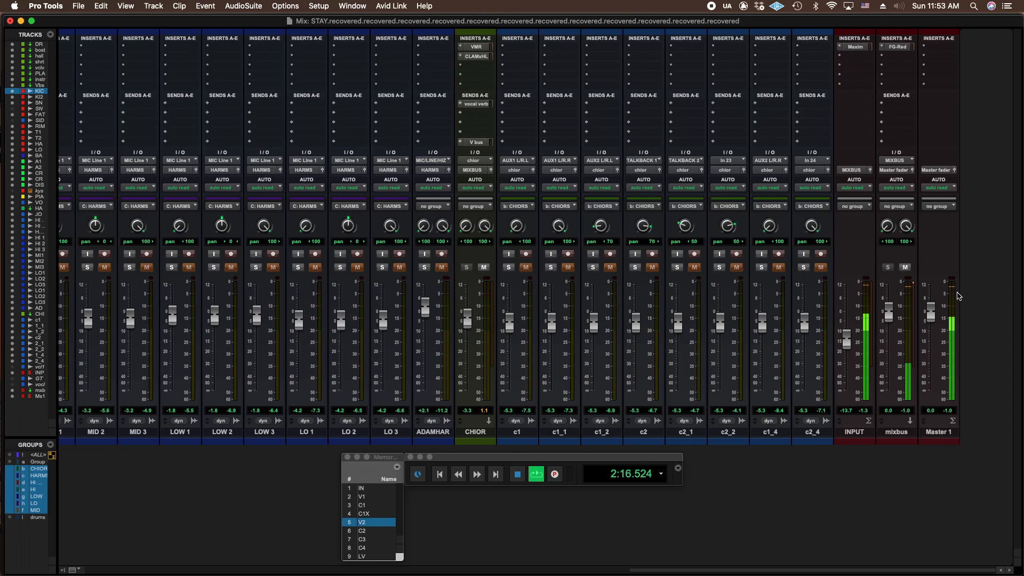
key("space")
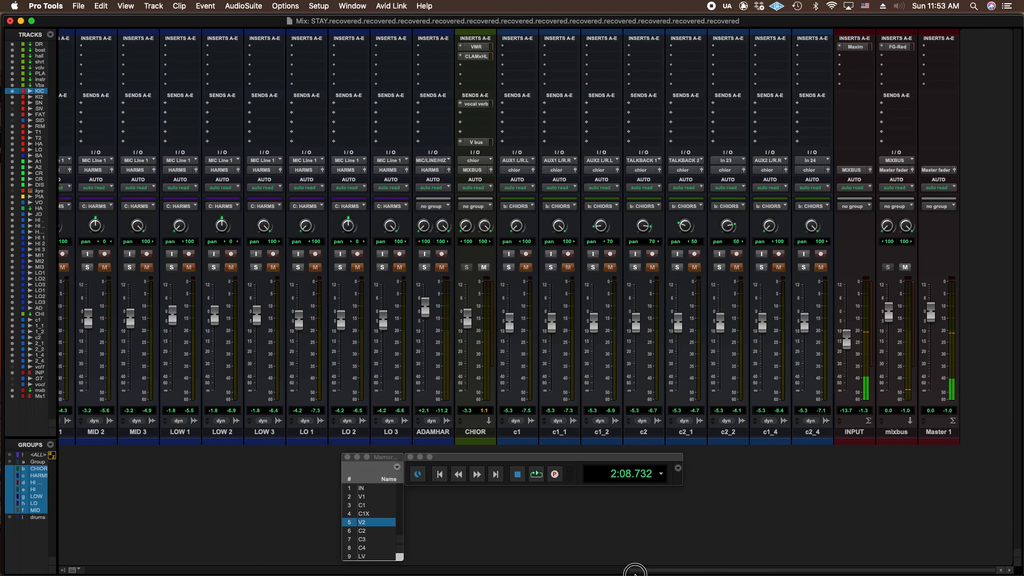
left_click_drag(752, 570, 210, 566)
Undo the last two clip gain changes on the KICK clip.
key("super+equal")
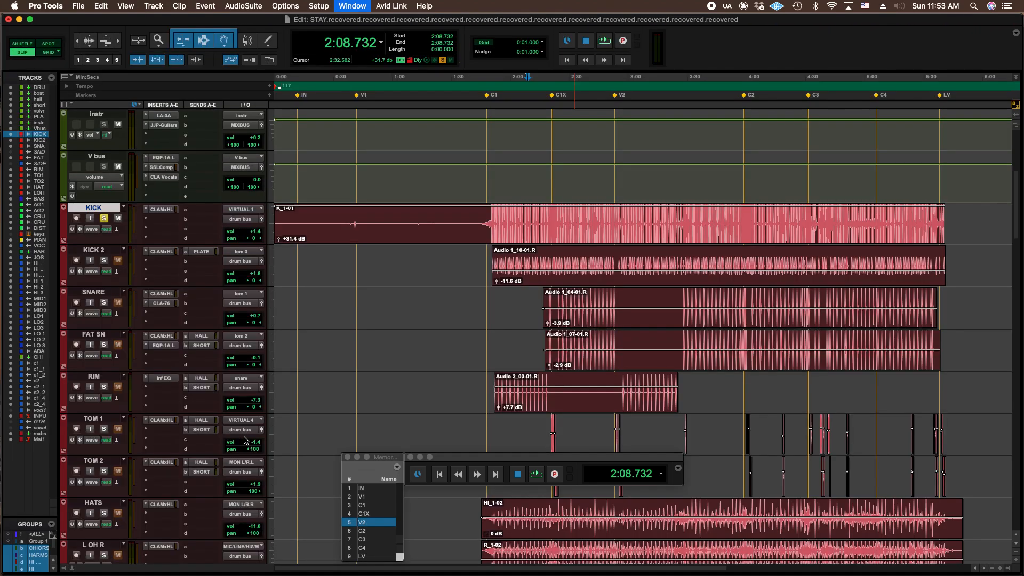
left_click(105, 10)
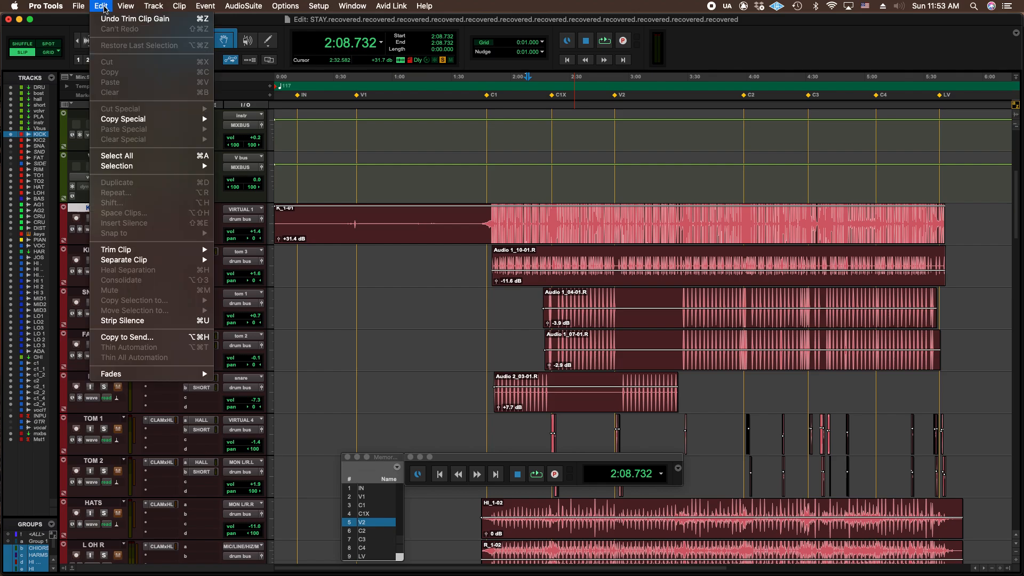
left_click(133, 18)
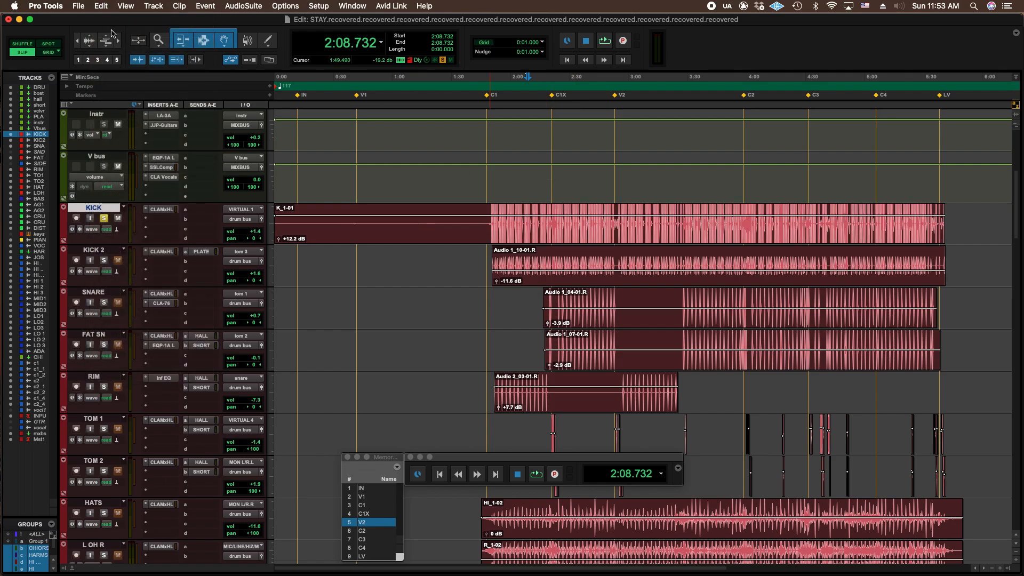
left_click(101, 6)
left_click(104, 20)
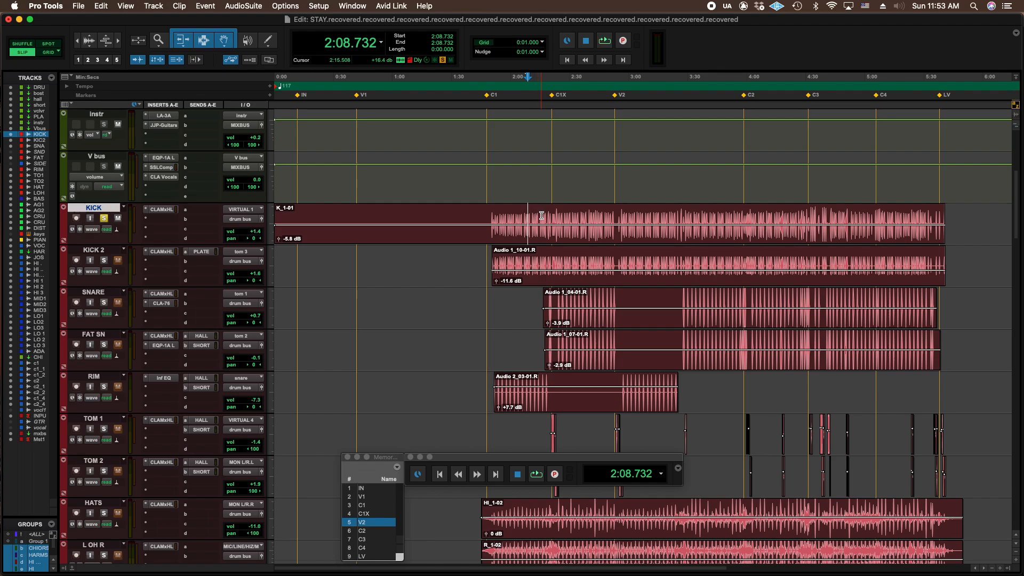
Look over the track clips from the drums down to the vocals, and compare the KICK track with its mixer channel.
scroll(541, 216, "down", 10)
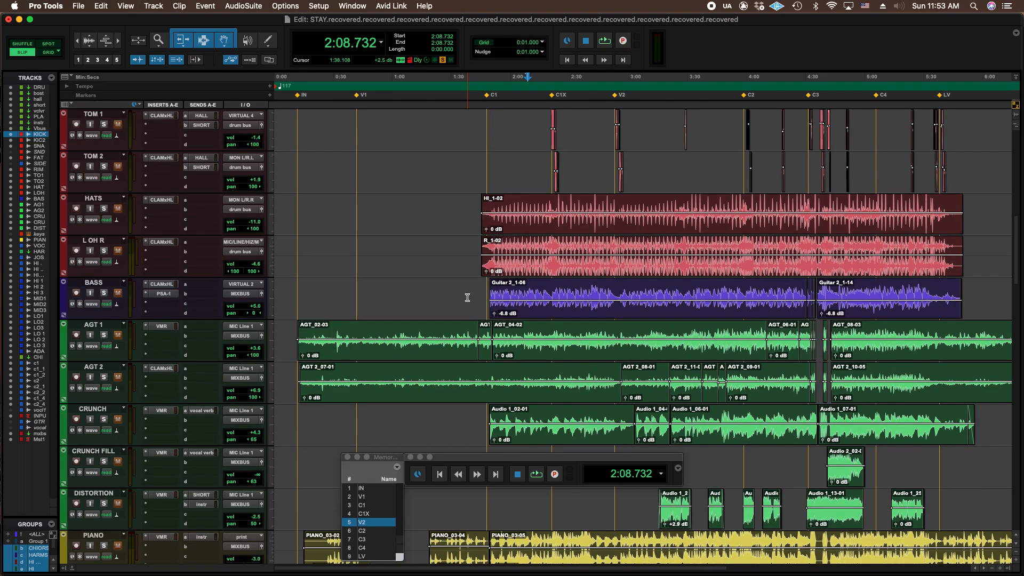
scroll(467, 297, "down", 5)
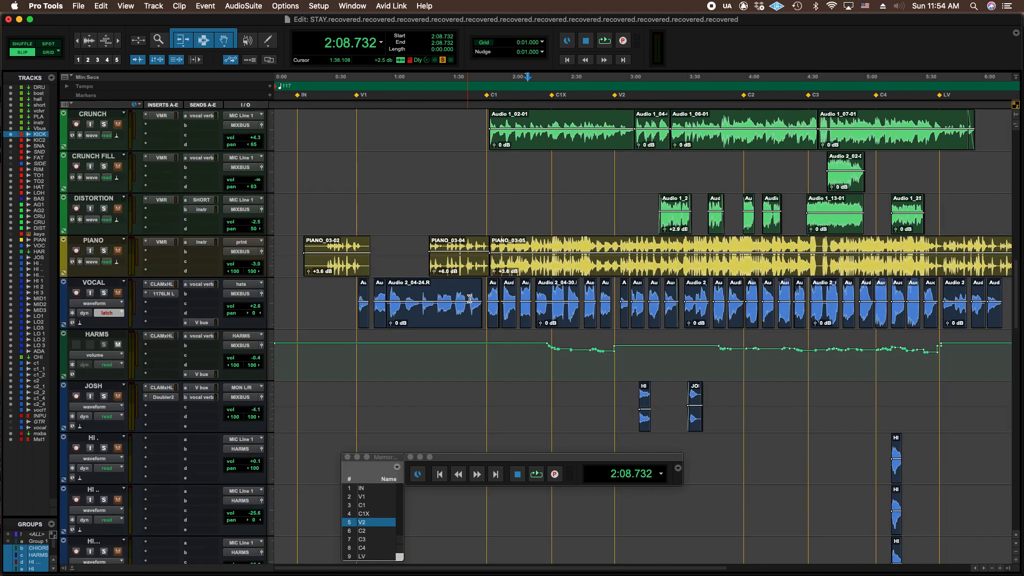
scroll(469, 299, "up", 7)
scroll(466, 299, "up", 3)
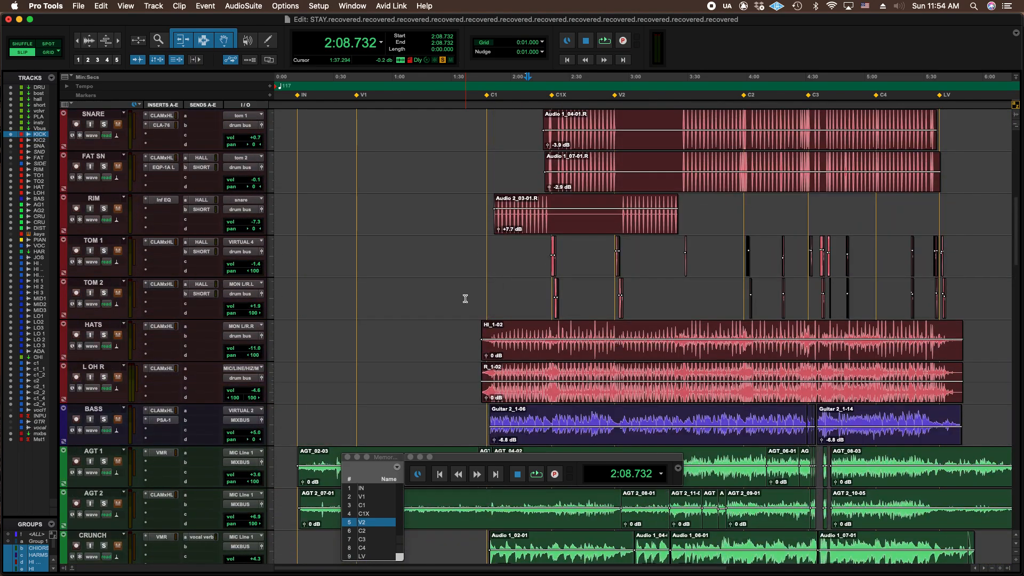
scroll(465, 299, "up", 3)
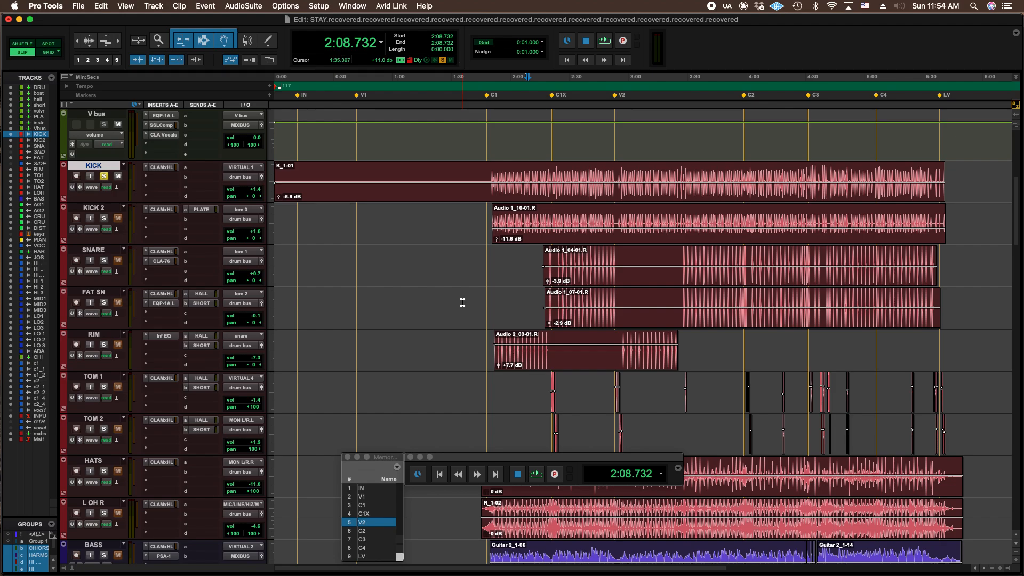
scroll(462, 299, "up", 2)
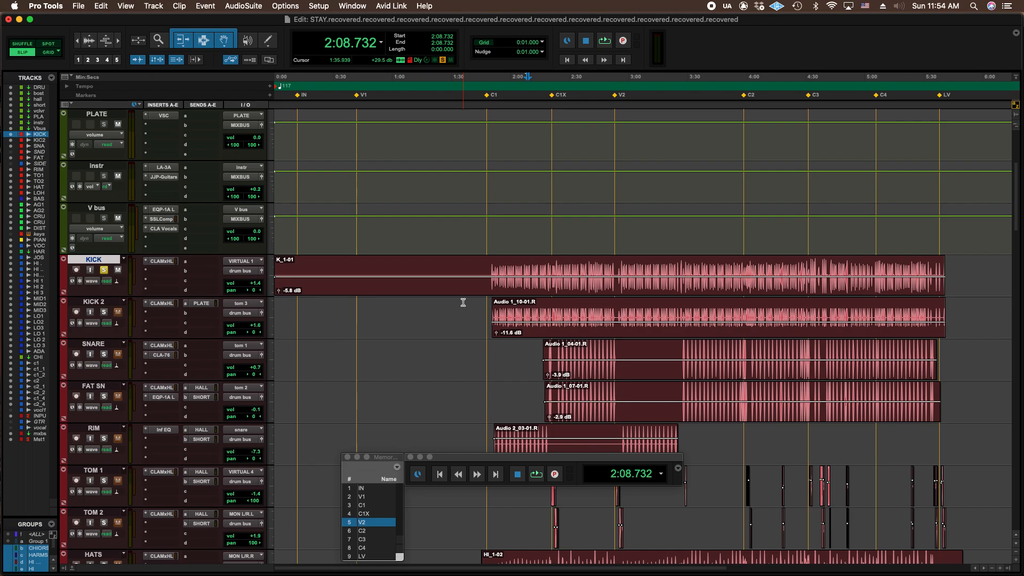
key("super+equal")
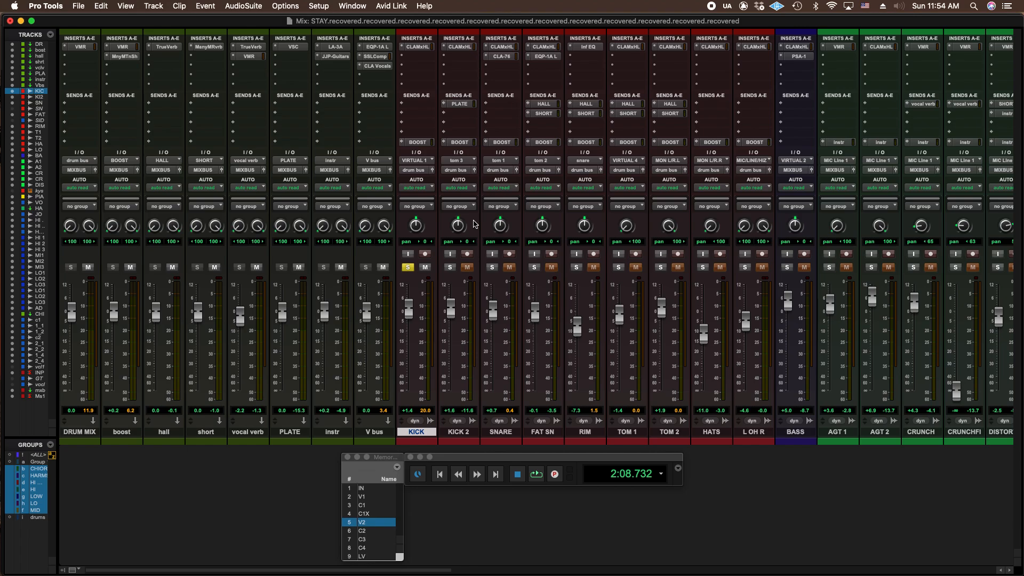
key("super+equal")
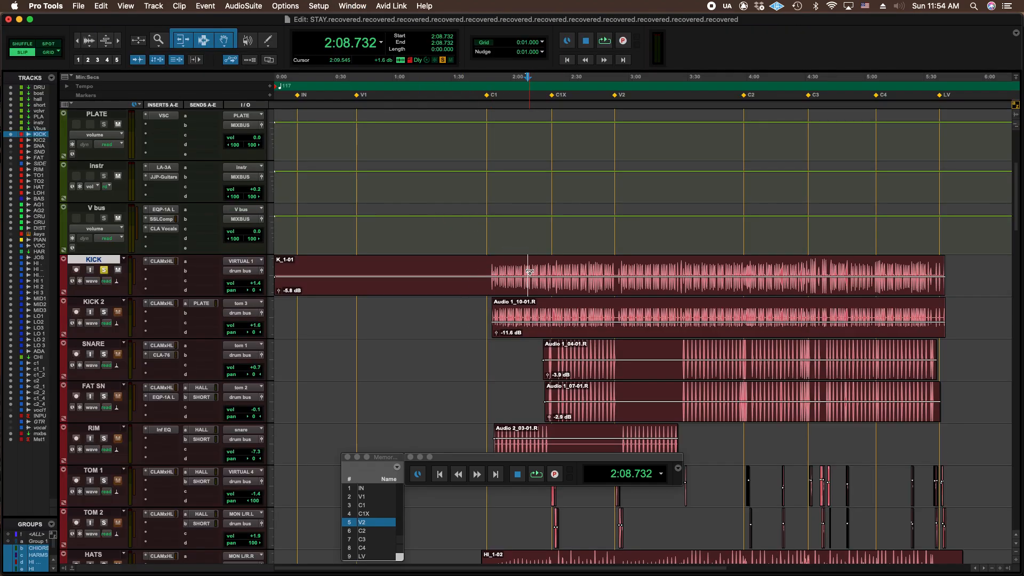
Lower the output fader slightly in the KICK channel's CLA MixHub Lite plug-in and close the plug-in window.
key("super+equal")
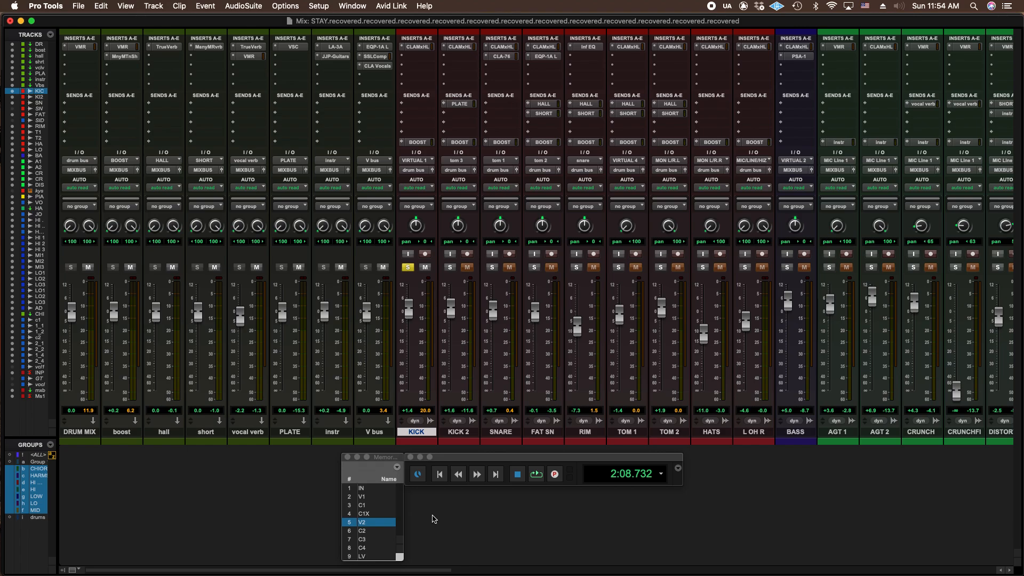
left_click(425, 47)
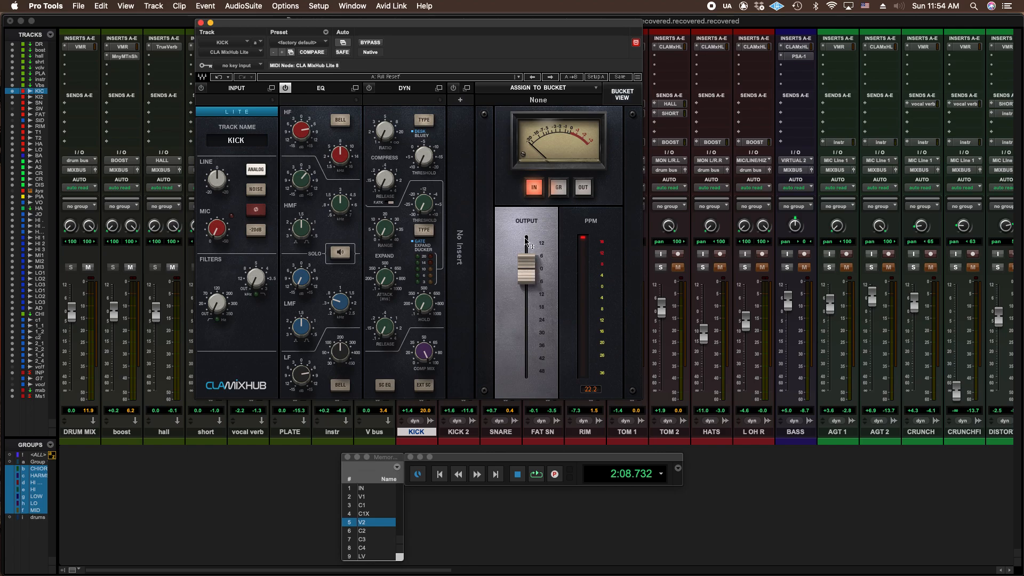
mouse_move(526, 264)
left_click_drag(527, 264, 527, 265)
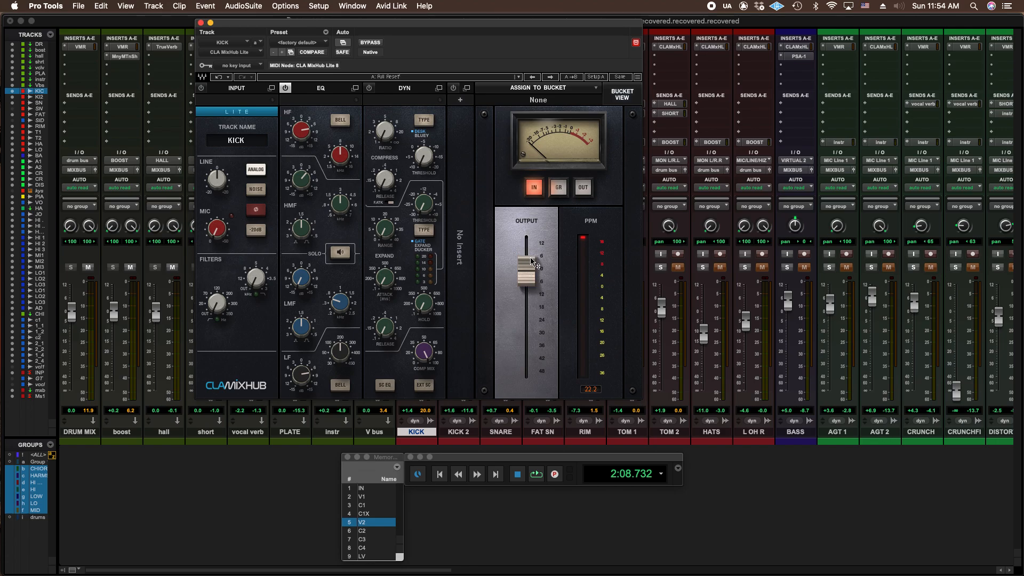
left_click_drag(526, 269, 526, 280)
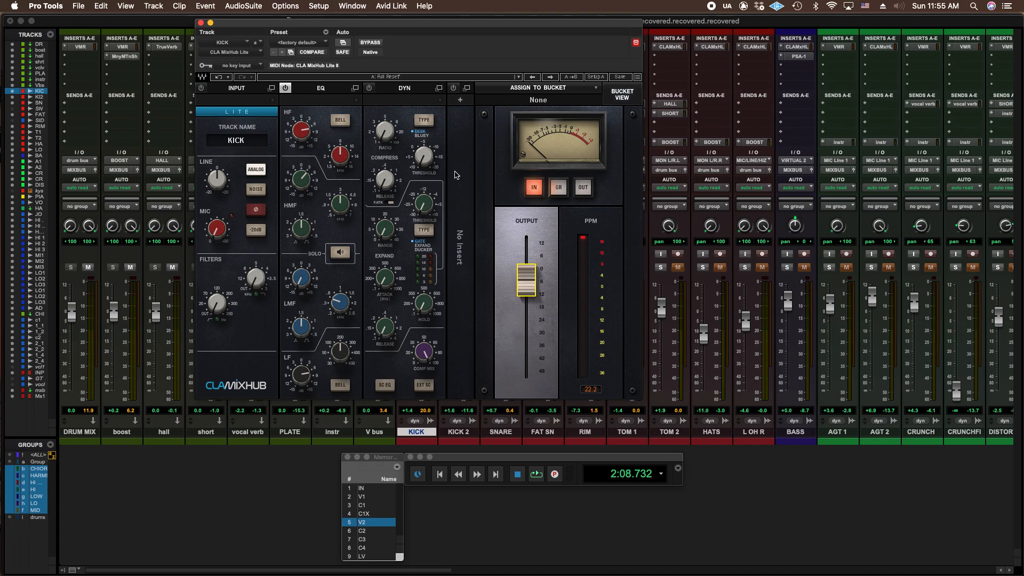
left_click(201, 22)
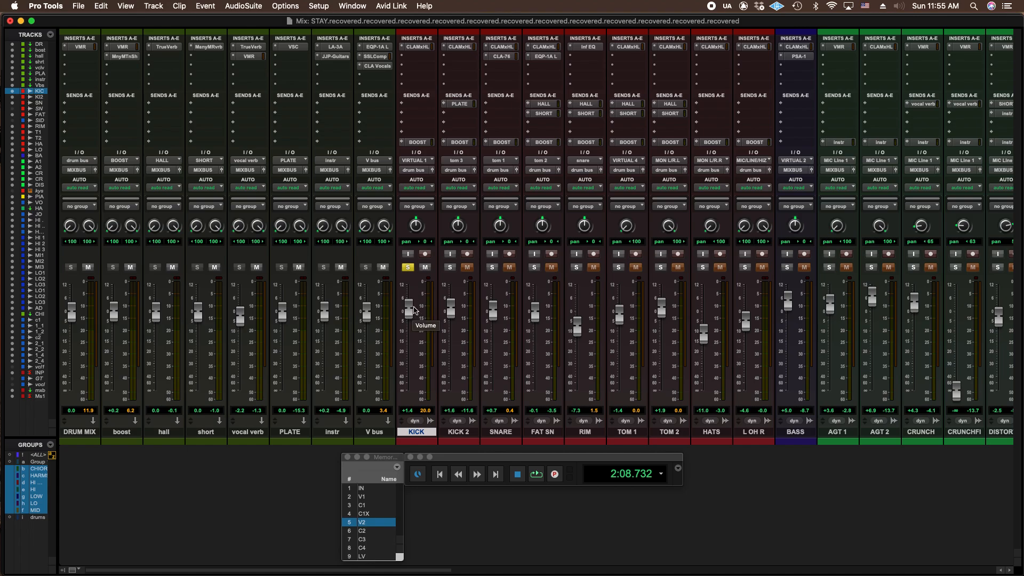
left_click(428, 48)
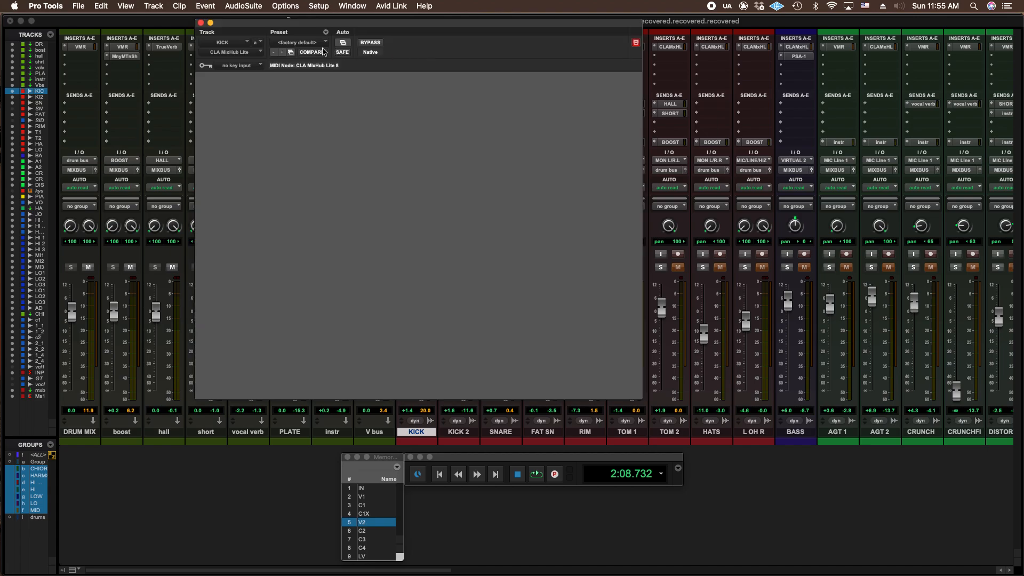
left_click(201, 22)
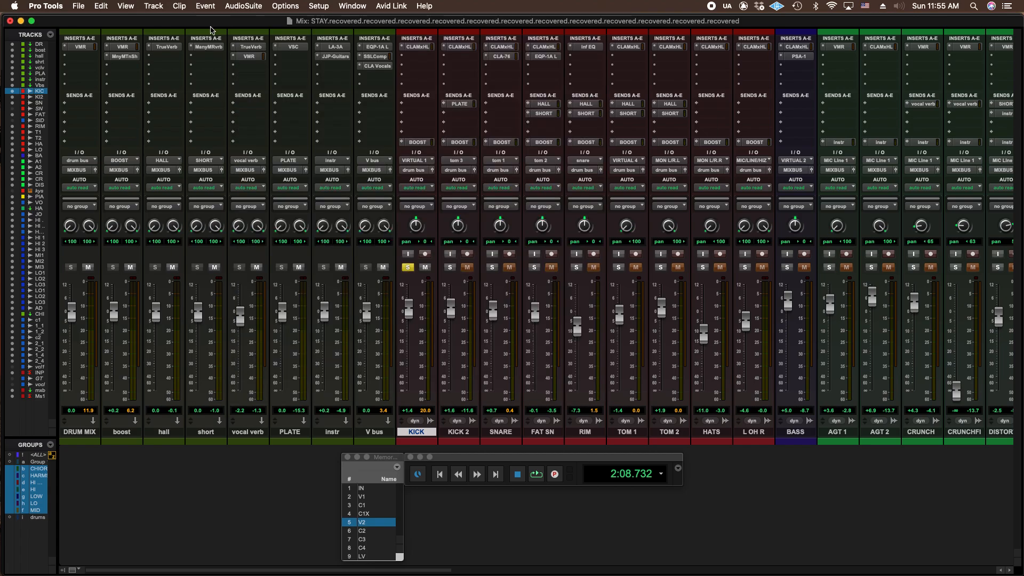